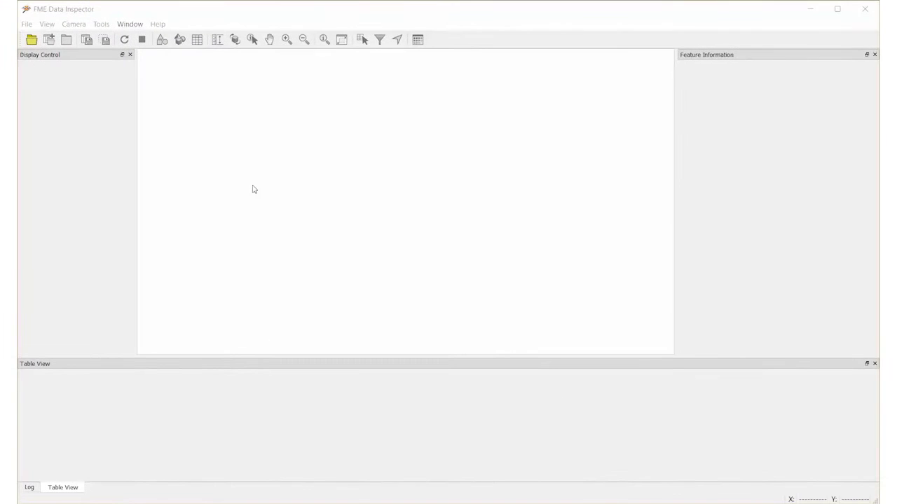
# Open a dataset to view and switch the reader format from Esri Shapefile to PostGIS.
pyautogui.click(28, 26)
pyautogui.click(70, 48)
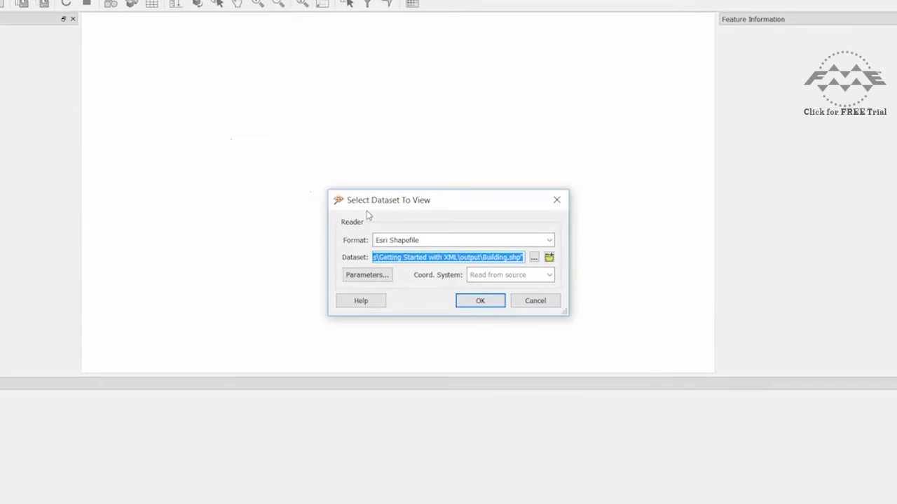
pyautogui.click(425, 240)
pyautogui.write('postgis')
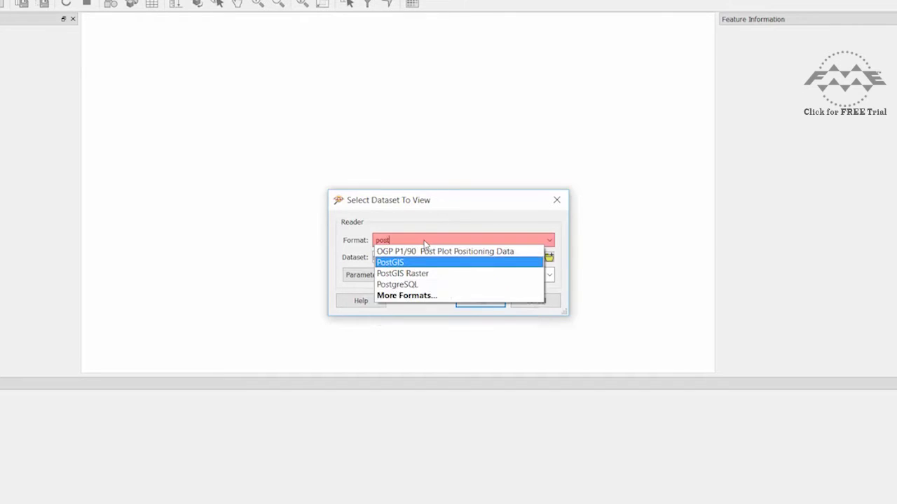
pyautogui.click(426, 252)
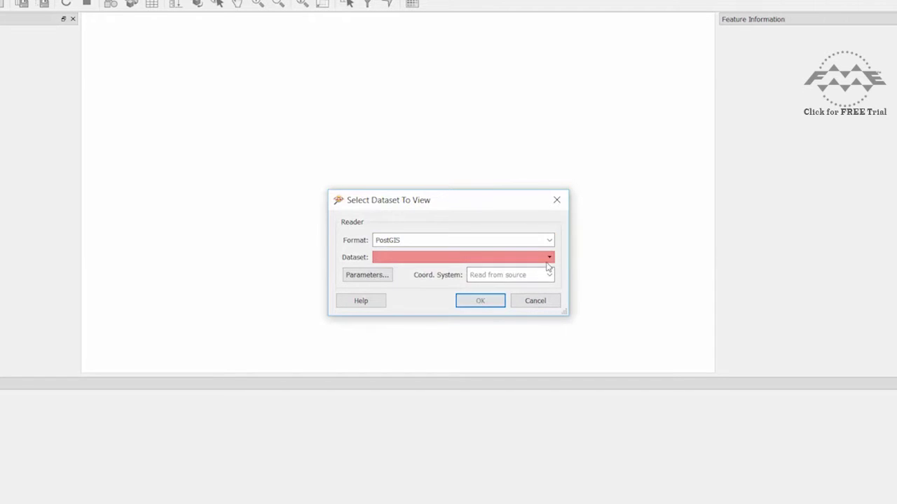
pyautogui.click(549, 259)
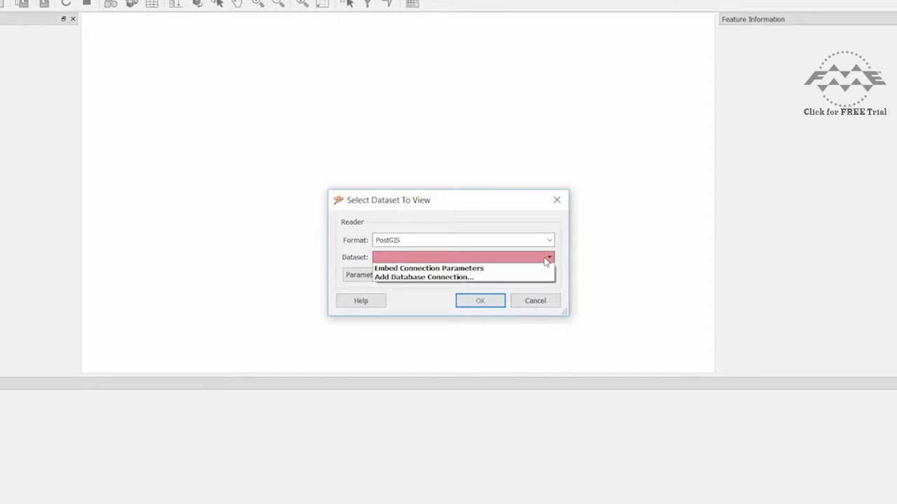
# Embed connection parameters: host postgis.train.safe.com, database fmedata, plus the training username and password.
pyautogui.click(483, 268)
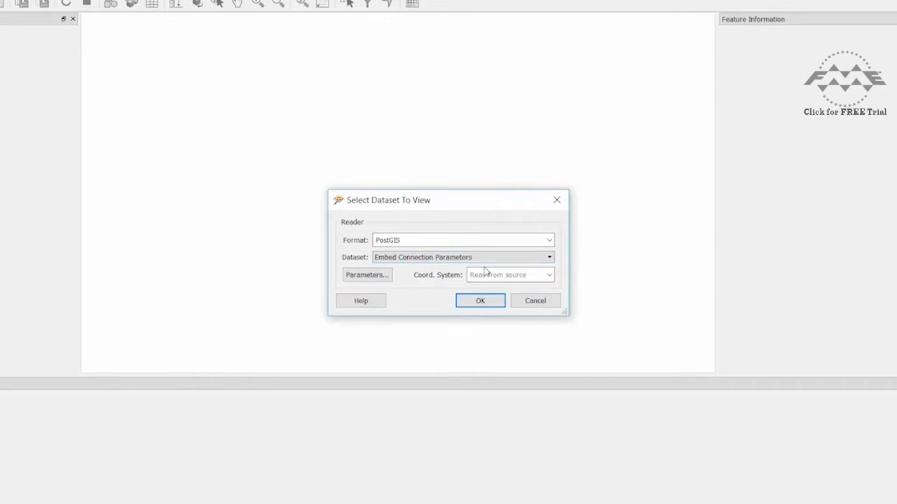
pyautogui.click(385, 276)
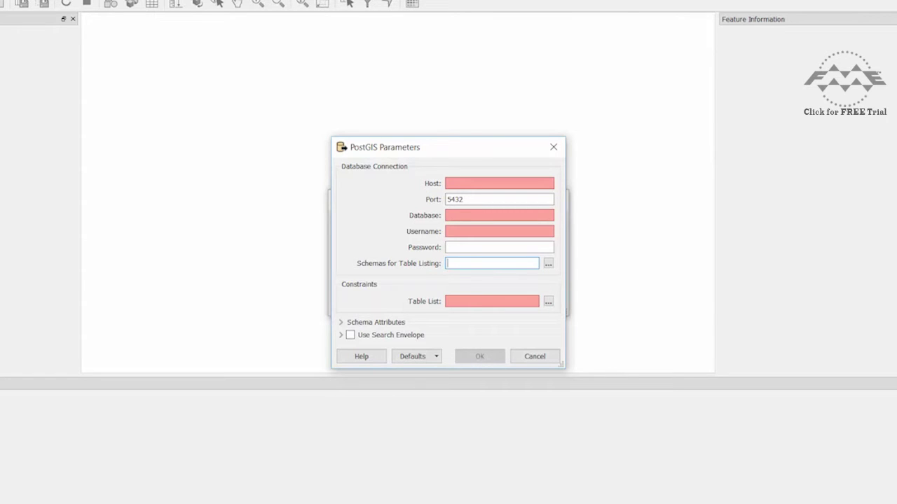
pyautogui.click(456, 185)
pyautogui.write('post')
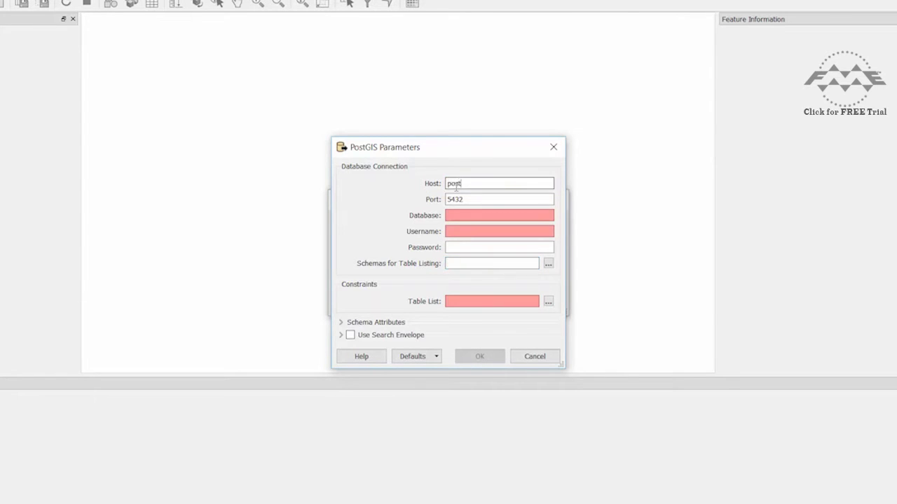
pyautogui.write('gis.train.safe.com')
pyautogui.click(481, 216)
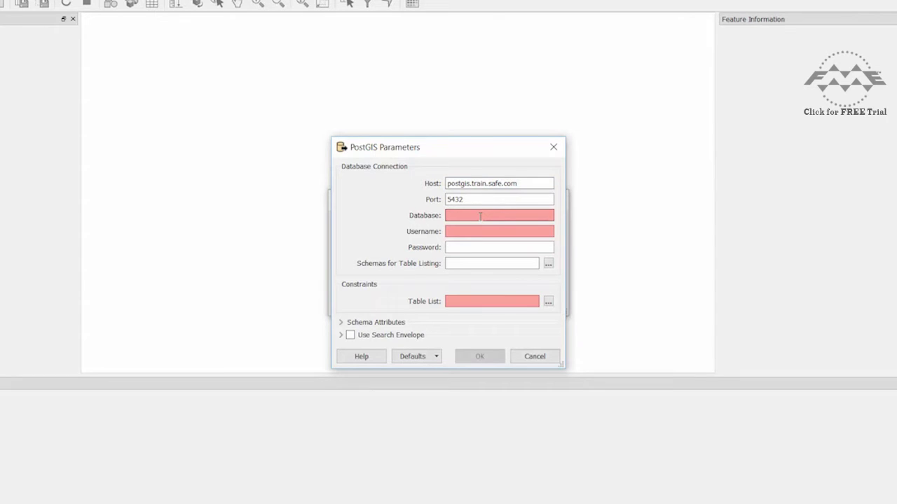
pyautogui.write('fmedata')
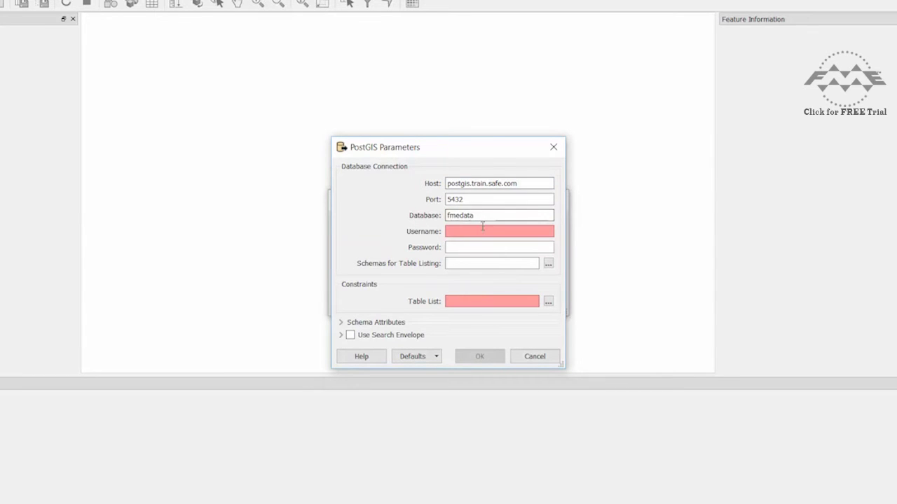
pyautogui.click(482, 232)
pyautogui.write('fmedata')
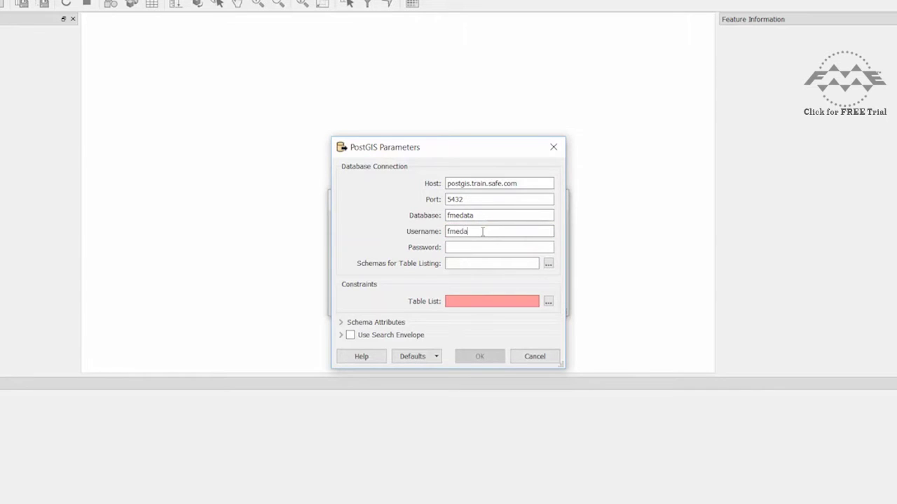
pyautogui.click(484, 248)
pyautogui.write('fmedata')
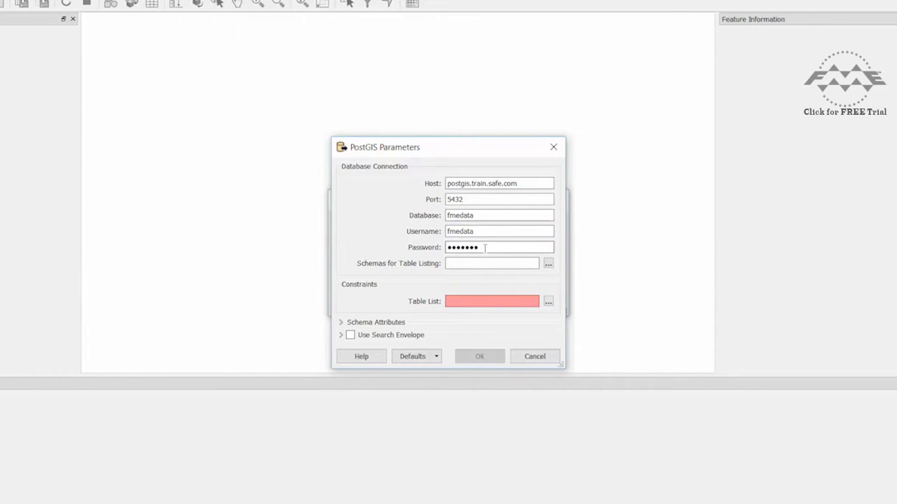
# Limit to the public schema, choose the Neighborhoods table, and load the dataset.
pyautogui.click(548, 264)
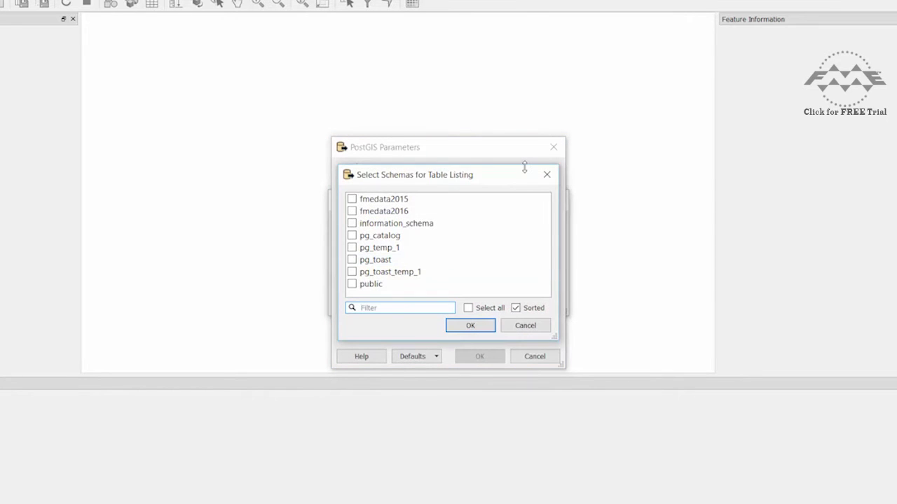
pyautogui.click(487, 284)
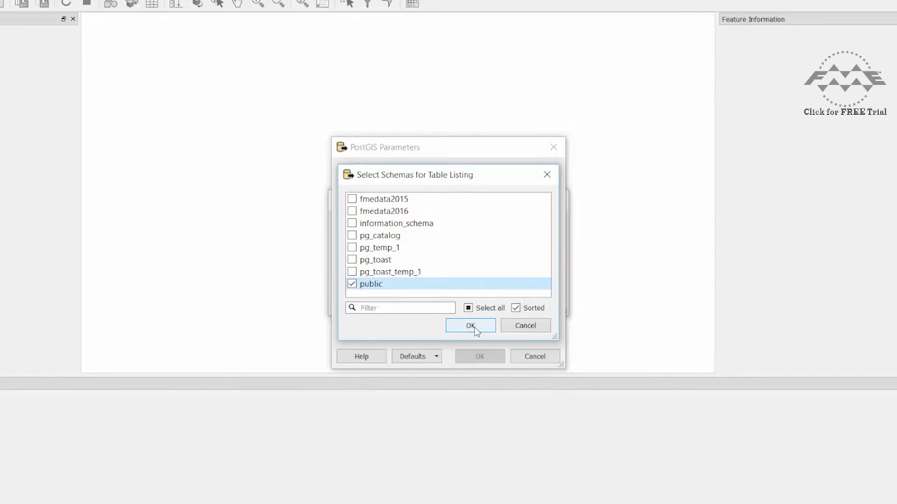
pyautogui.click(471, 326)
pyautogui.click(548, 302)
pyautogui.click(380, 168)
pyautogui.scroll(-4, 420, 210)
pyautogui.scroll(2, 408, 223)
pyautogui.click(407, 217)
pyautogui.click(449, 377)
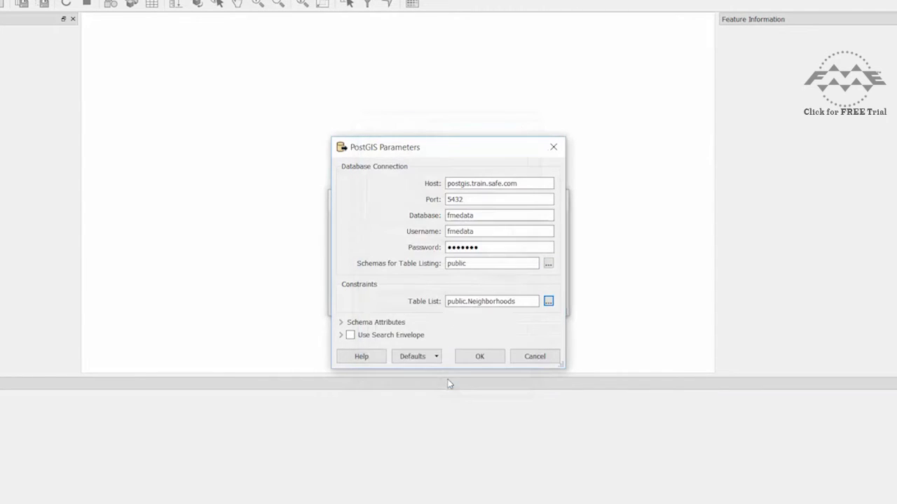
pyautogui.click(482, 358)
pyautogui.click(488, 300)
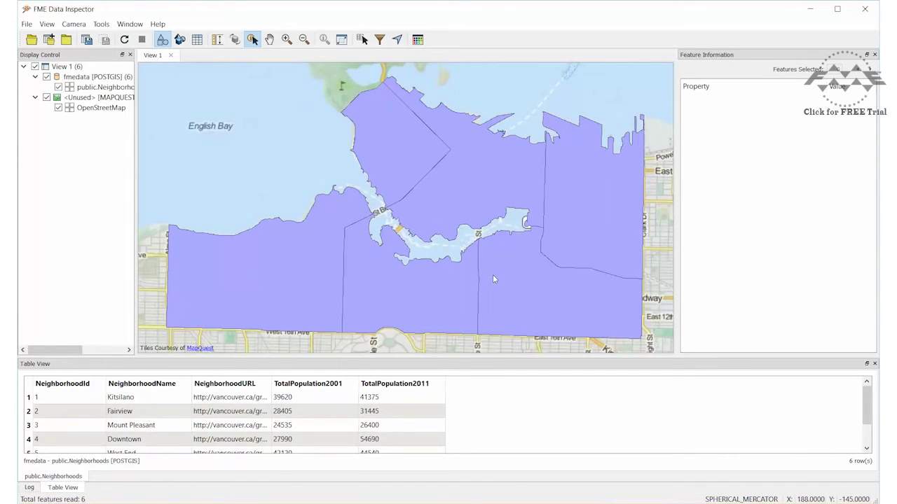
# Select the West End neighborhood polygon on the map.
pyautogui.click(423, 157)
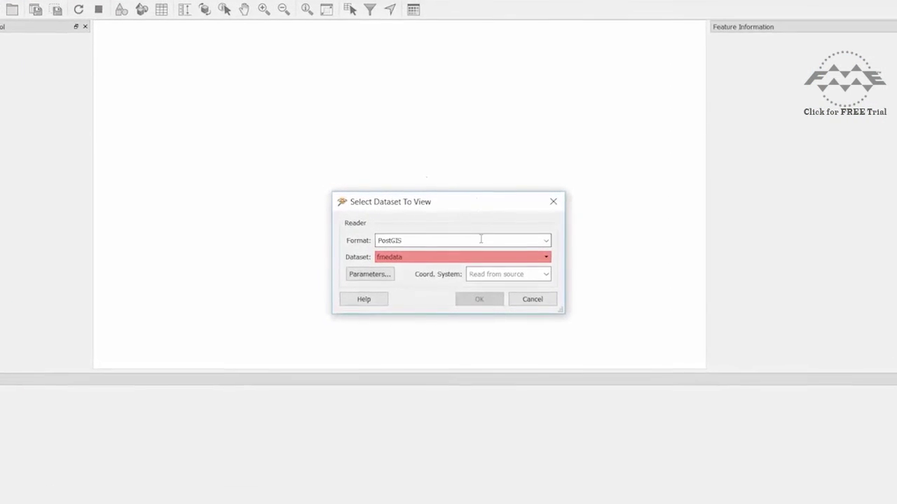
# Add a PostGIS Training Database connection, test it successfully, and save it.
pyautogui.click(518, 256)
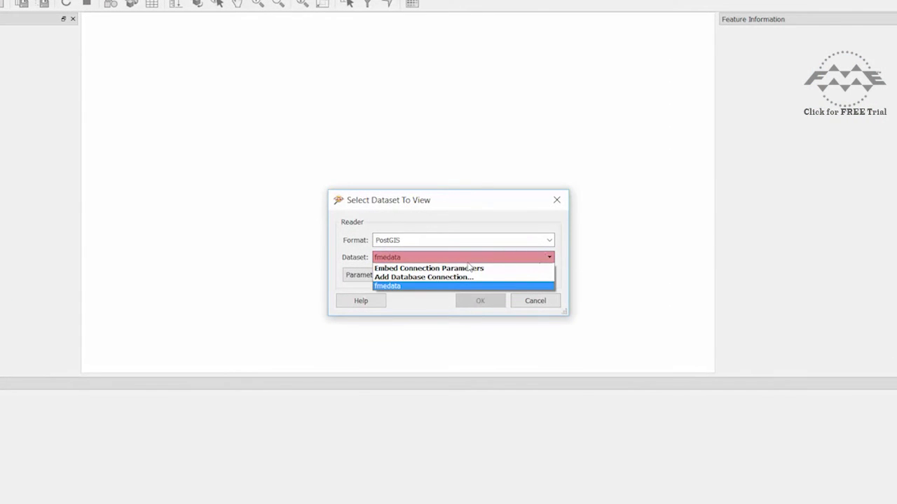
pyautogui.click(491, 267)
pyautogui.click(505, 257)
pyautogui.click(474, 276)
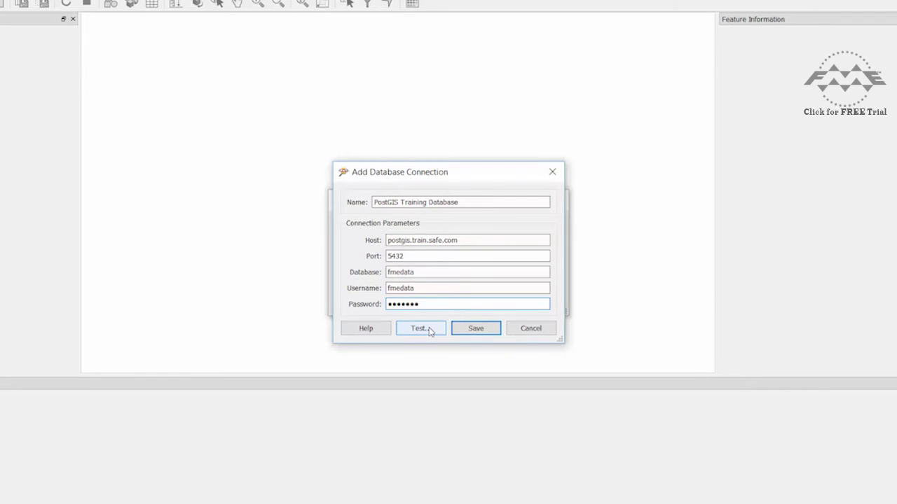
pyautogui.click(431, 330)
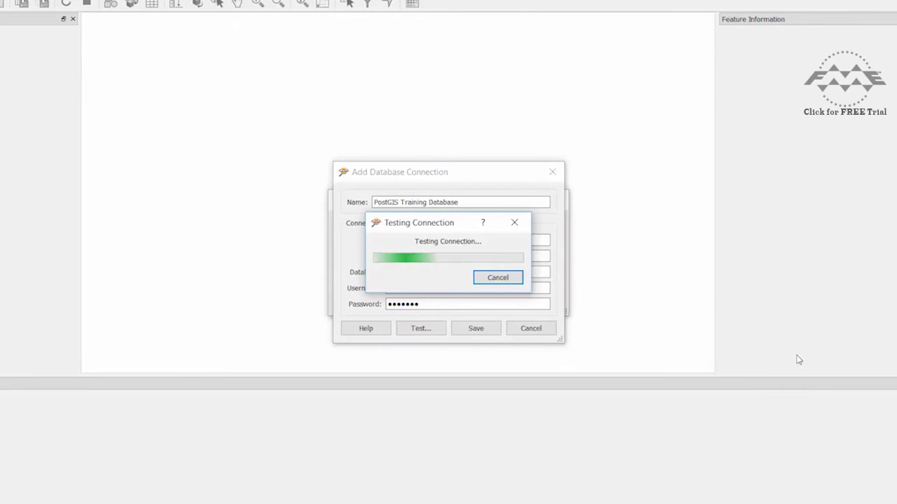
pyautogui.click(524, 281)
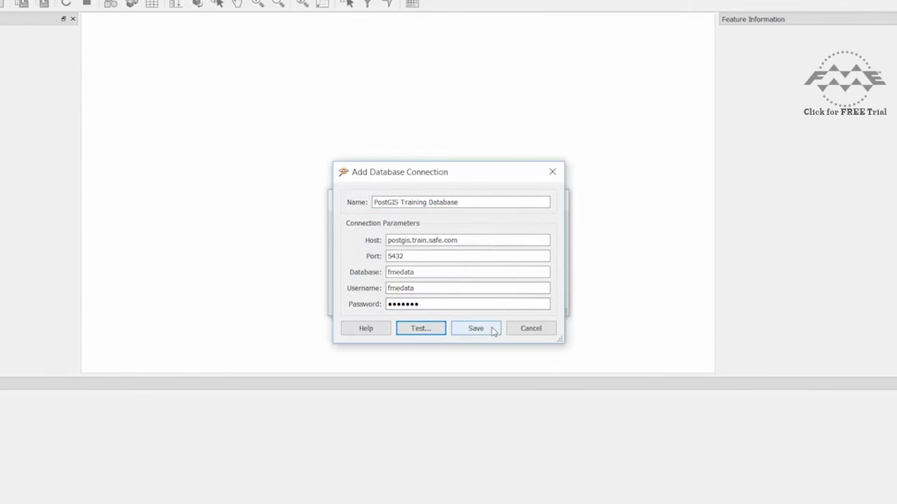
pyautogui.click(476, 329)
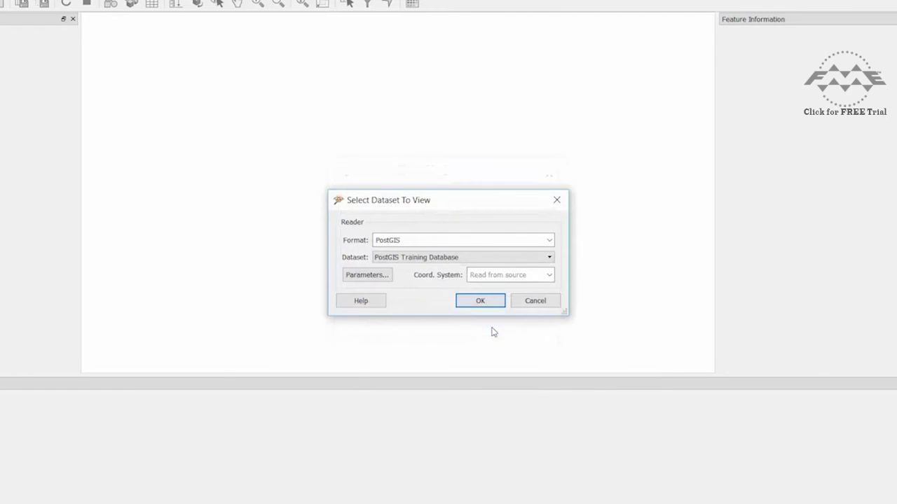
# Keep PostGIS Training Database as the dataset and restrict its reader parameters to the public schema.
pyautogui.click(549, 257)
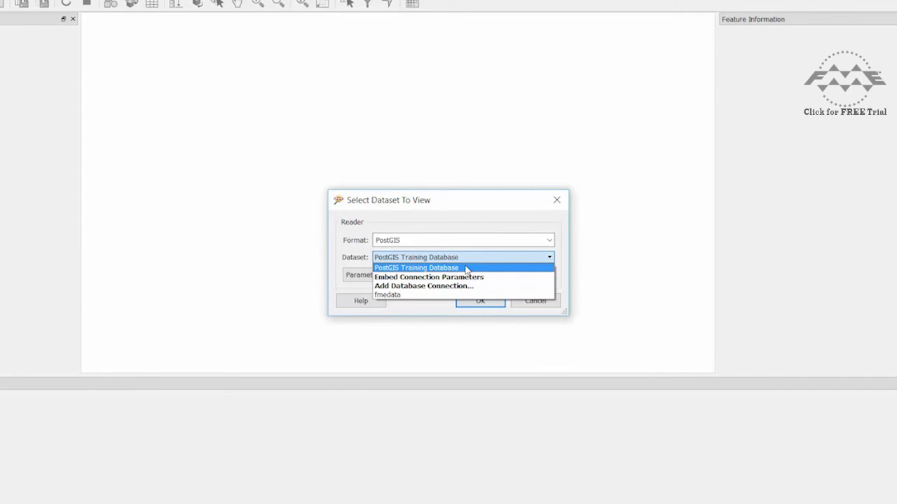
pyautogui.click(430, 270)
pyautogui.click(385, 276)
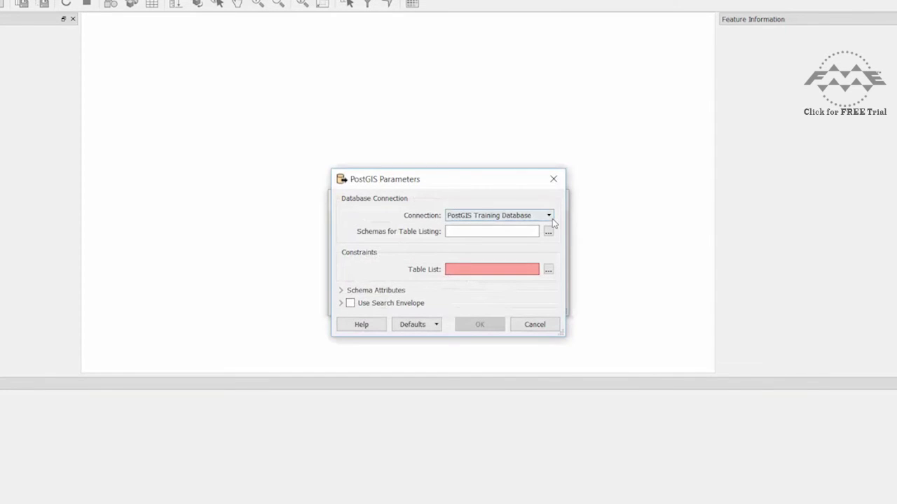
pyautogui.click(548, 232)
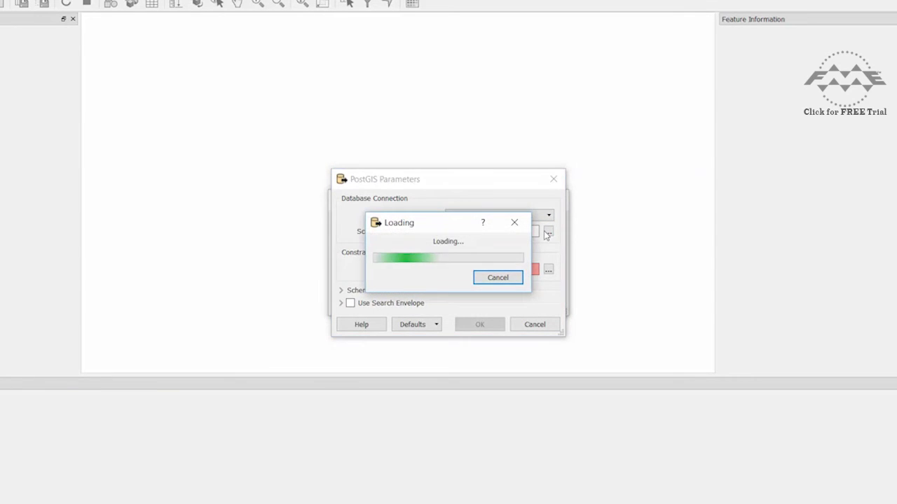
pyautogui.click(352, 283)
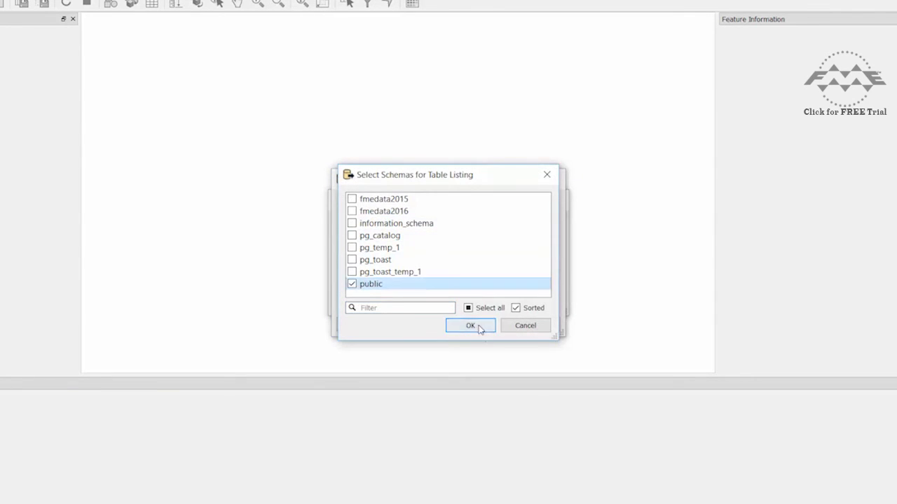
pyautogui.click(470, 324)
# Choose the Neighborhoods table and load it into the view.
pyautogui.click(548, 271)
pyautogui.click(384, 171)
pyautogui.scroll(-3, 449, 204)
pyautogui.click(407, 169)
pyautogui.click(448, 371)
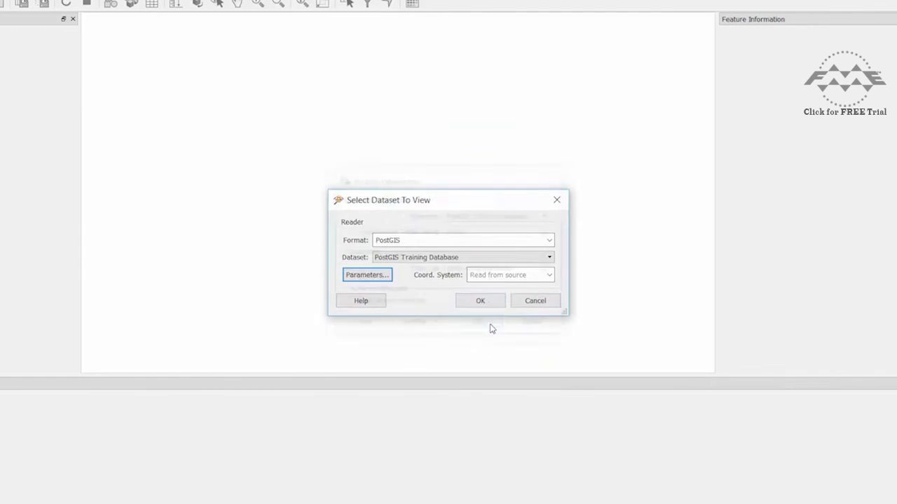
pyautogui.click(490, 327)
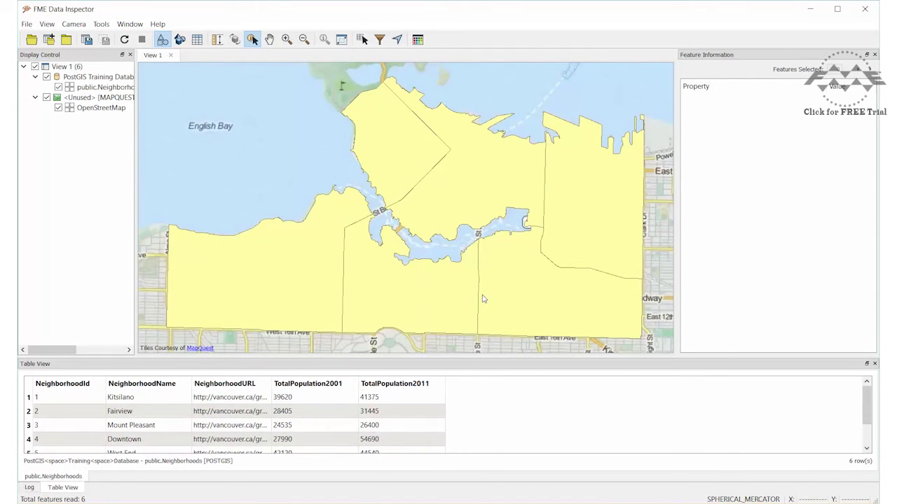
# Select the Downtown polygon to show its attributes, including a 2011 population of 54690.
pyautogui.click(450, 176)
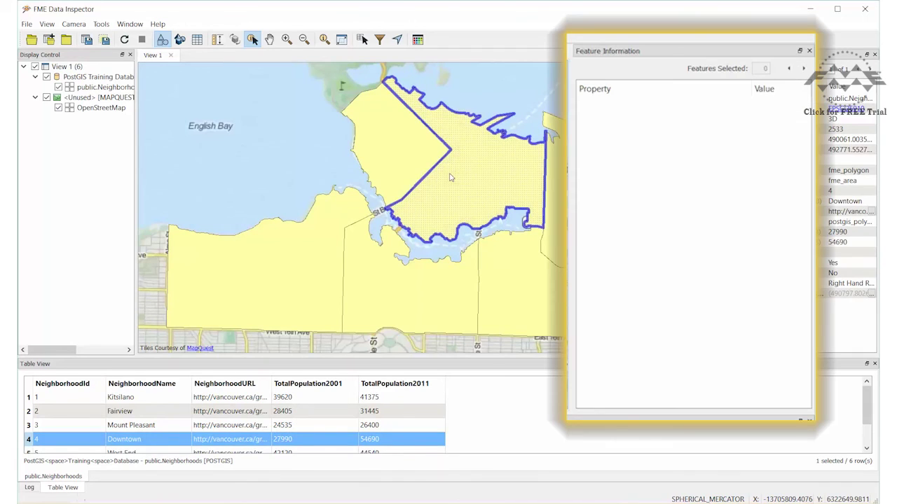